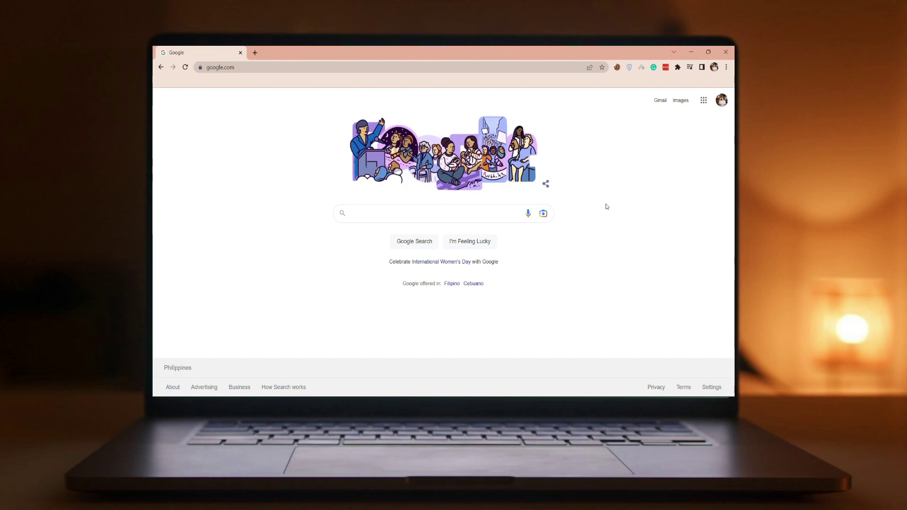
Step: Launch Google Slides from the Google apps grid in Chrome
{"action": "left_click", "coordinate": [723, 108]}
{"action": "left_click", "coordinate": [722, 109]}
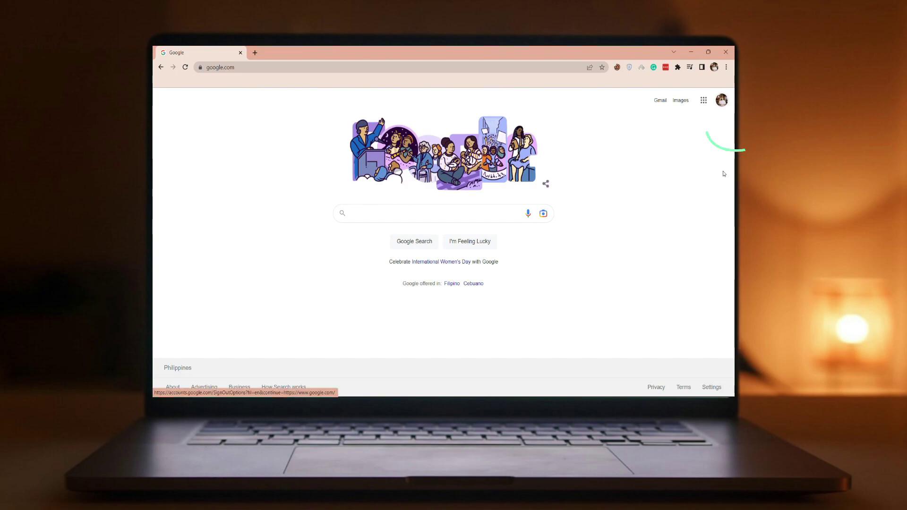
{"action": "left_click", "coordinate": [704, 100]}
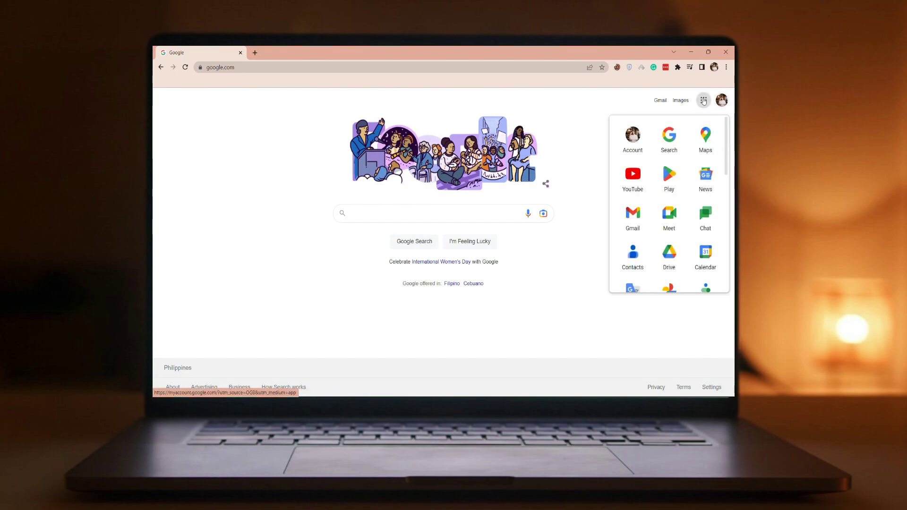
{"action": "scroll", "coordinate": [680, 167], "scroll_direction": "down", "scroll_amount": 6}
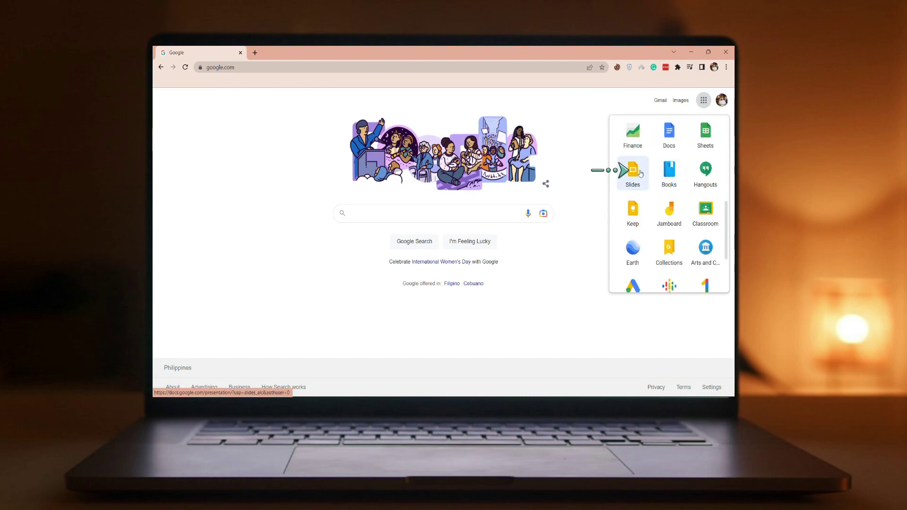
{"action": "left_click", "coordinate": [641, 173]}
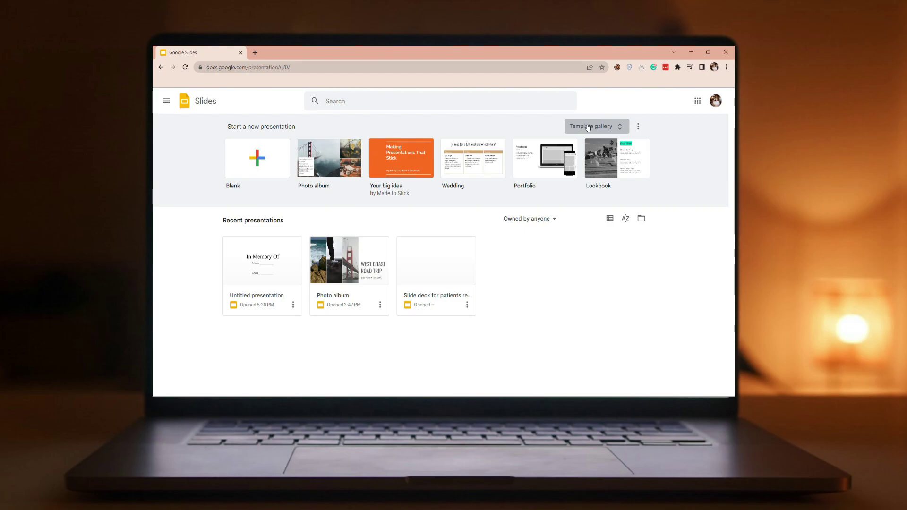
Step: Browse the Template gallery, then start a new presentation from the Blank template
{"action": "left_click", "coordinate": [614, 130]}
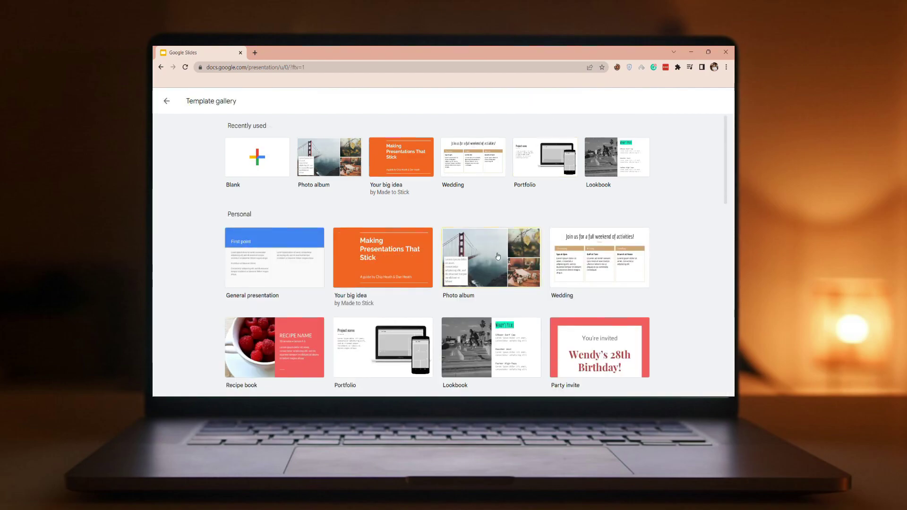
{"action": "scroll", "coordinate": [498, 257], "scroll_direction": "down", "scroll_amount": 5}
{"action": "scroll", "coordinate": [498, 257], "scroll_direction": "down", "scroll_amount": 3}
{"action": "scroll", "coordinate": [498, 257], "scroll_direction": "up", "scroll_amount": 7}
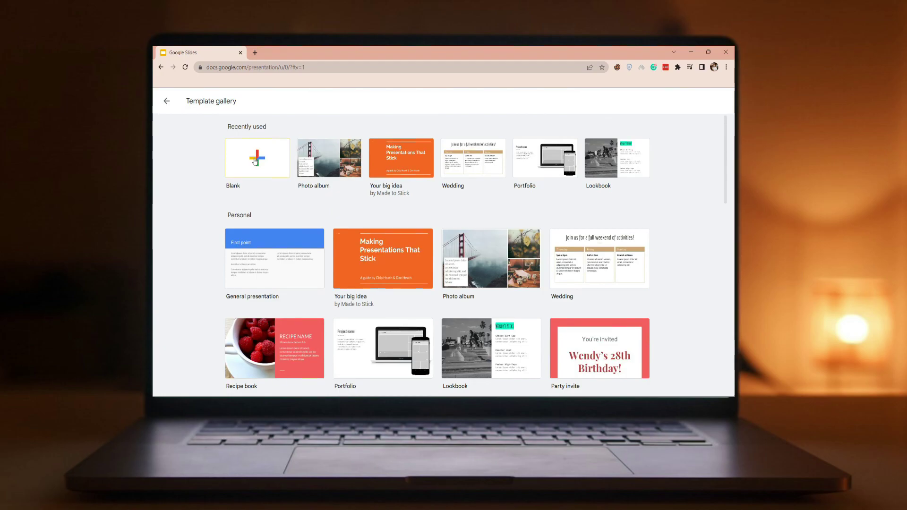
{"action": "left_click", "coordinate": [255, 161]}
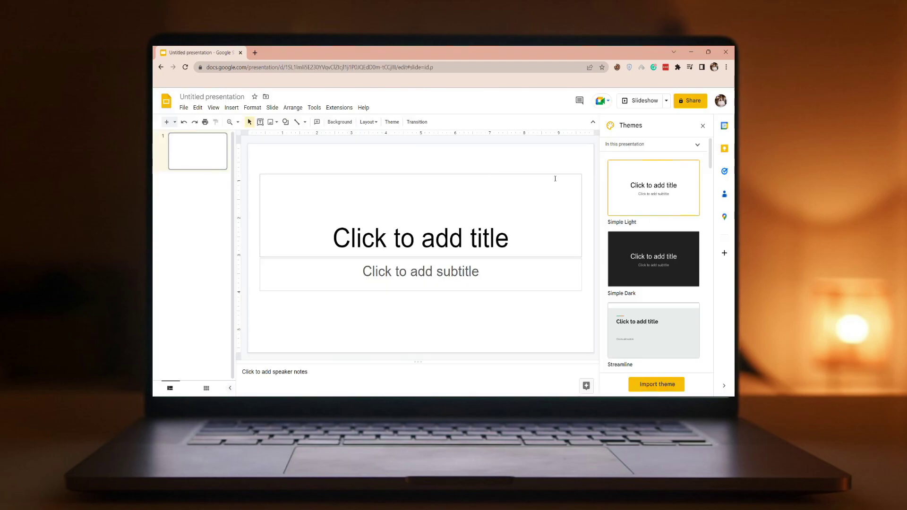
Step: Close the Themes panel and add a second slide with the Blank layout
{"action": "scroll", "coordinate": [660, 217], "scroll_direction": "down", "scroll_amount": 5}
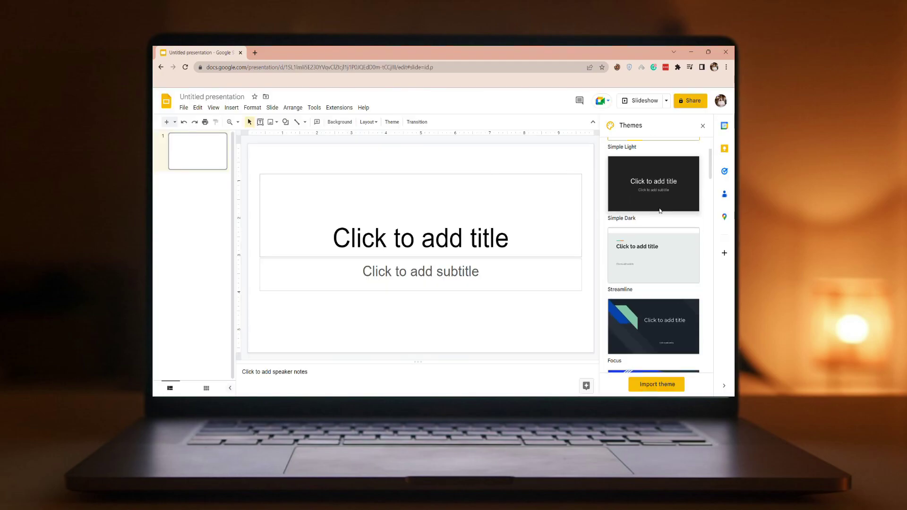
{"action": "scroll", "coordinate": [660, 224], "scroll_direction": "down", "scroll_amount": 5}
{"action": "left_click", "coordinate": [703, 126]}
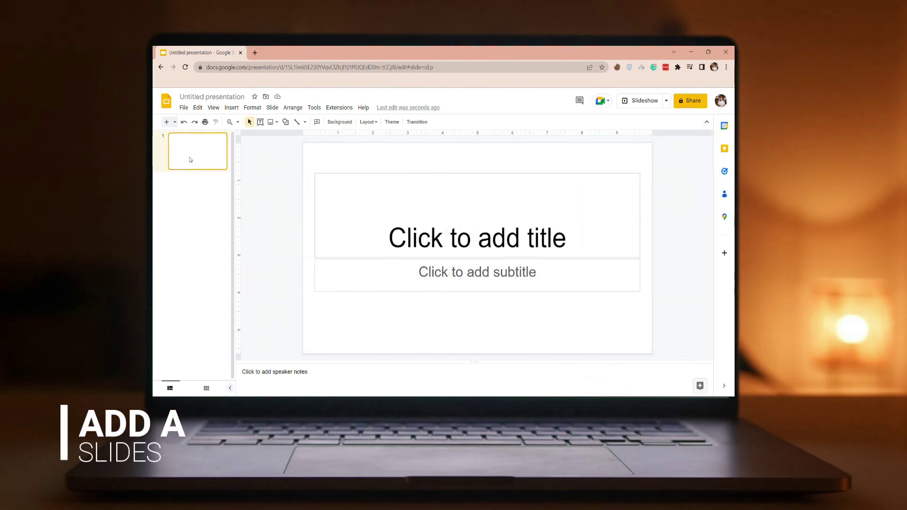
{"action": "left_click", "coordinate": [174, 122]}
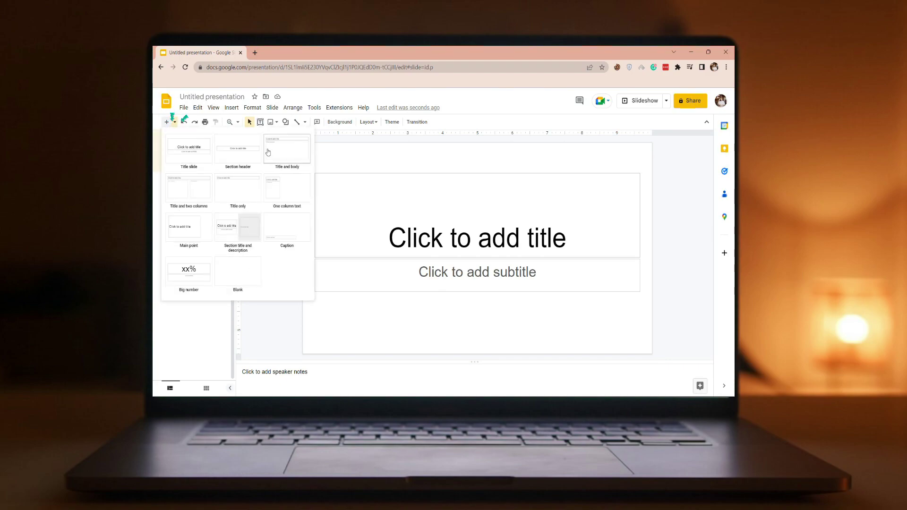
{"action": "left_click", "coordinate": [229, 265]}
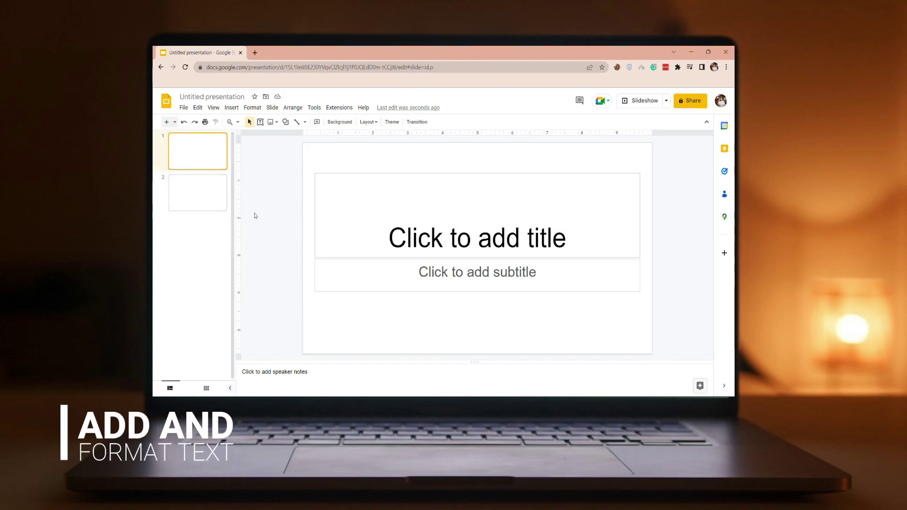
Step: Enter 'IN MEMORY OF' as the title on slide 1
{"action": "left_click", "coordinate": [410, 213]}
{"action": "type", "text": "IN ME "}
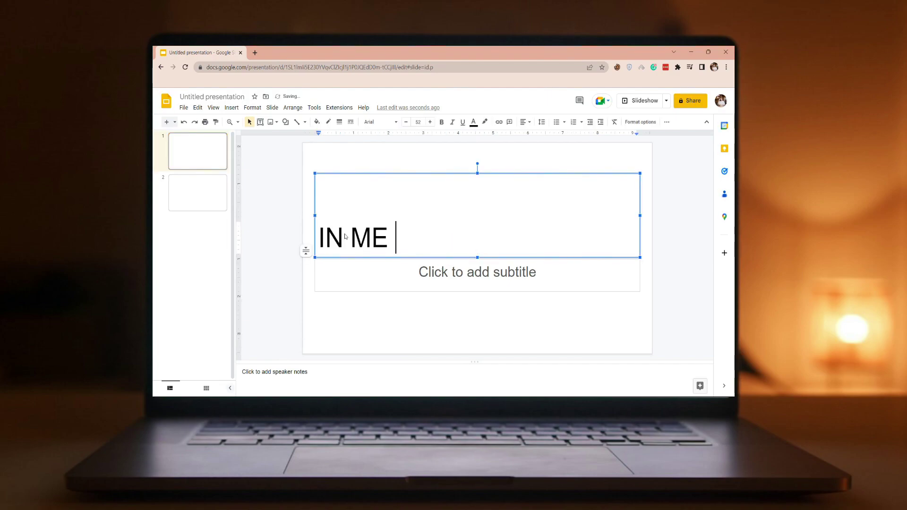
{"action": "type", "text": "MORY OF"}
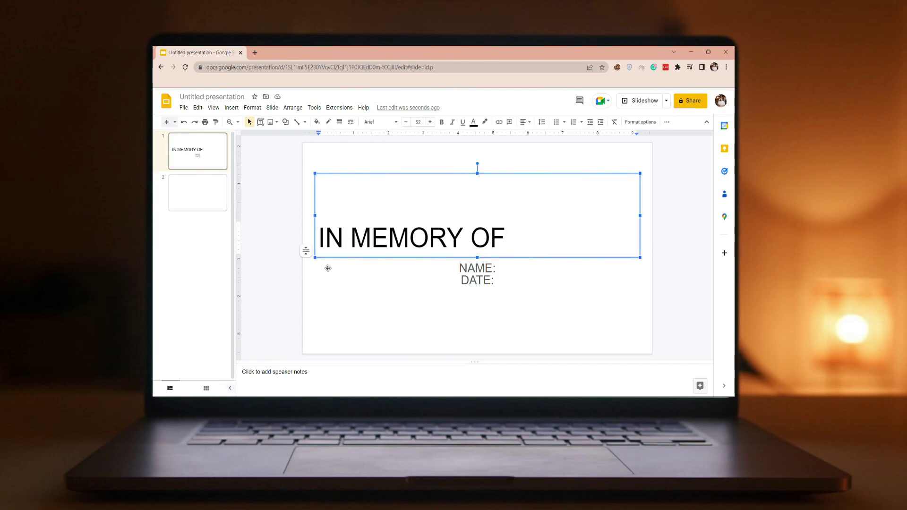
{"action": "triple_click", "coordinate": [340, 236]}
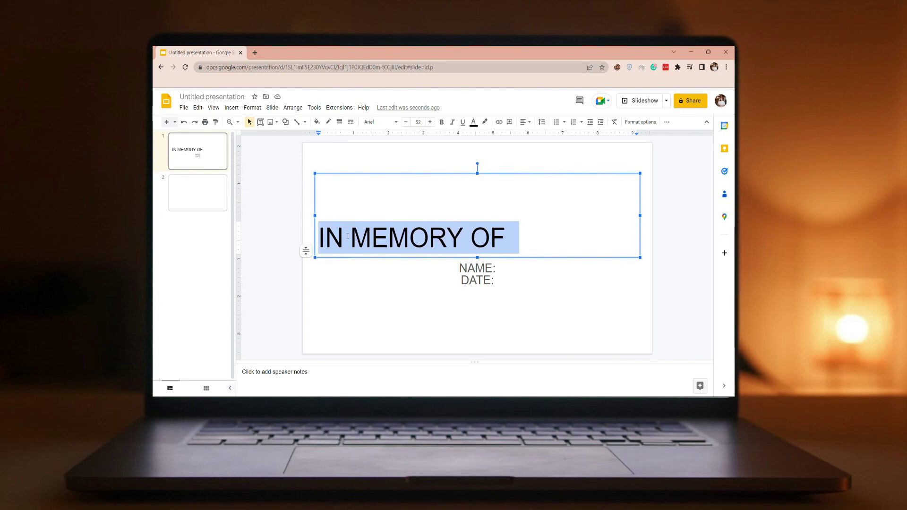
Step: Try italic and underline on the title, then undo them to keep it plain
{"action": "left_click", "coordinate": [395, 127]}
{"action": "key", "text": "Escape"}
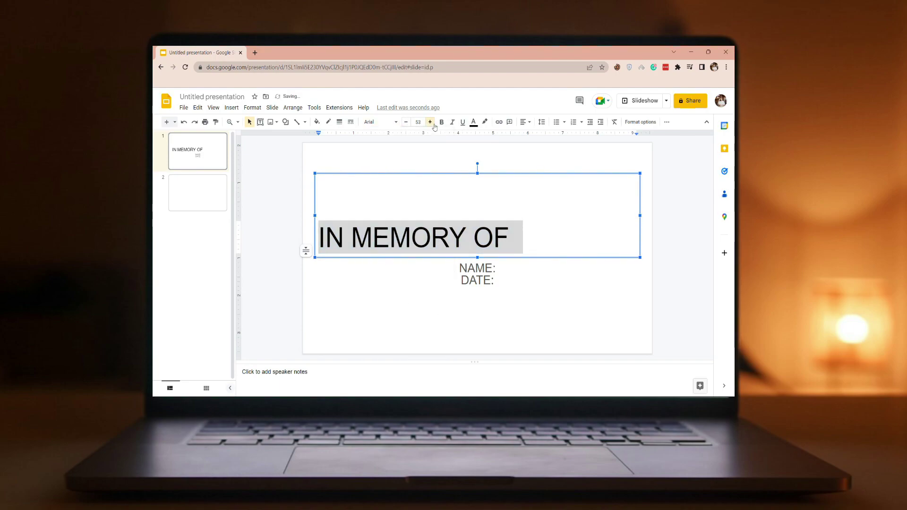
{"action": "left_click", "coordinate": [418, 124]}
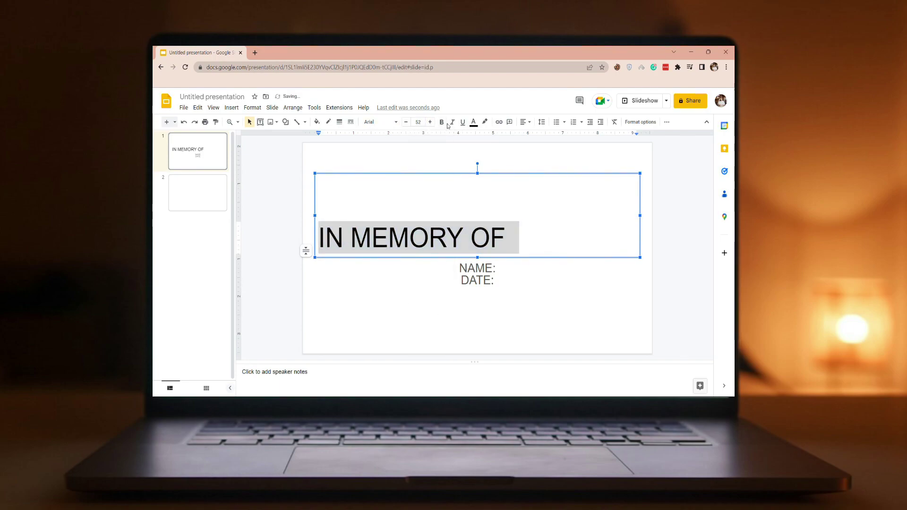
{"action": "left_click", "coordinate": [453, 124]}
{"action": "left_click", "coordinate": [460, 124]}
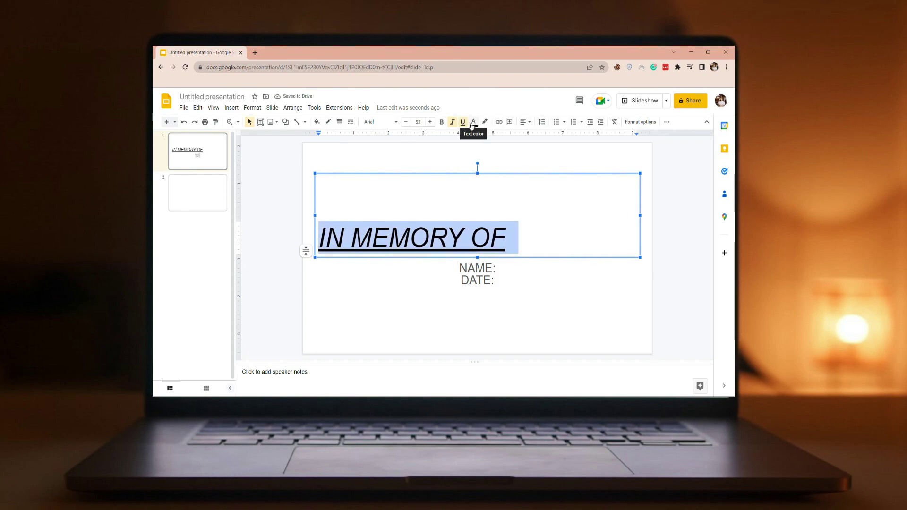
{"action": "key", "text": "ctrl+z"}
{"action": "key", "text": "ctrl+z"}
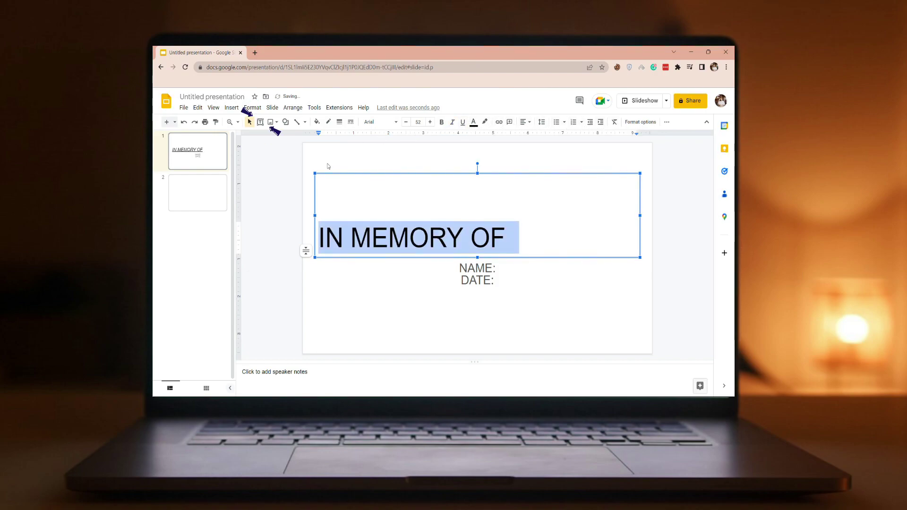
Step: Go back into the IN MEMORY OF title and view the line and paragraph spacing options
{"action": "left_click", "coordinate": [260, 122]}
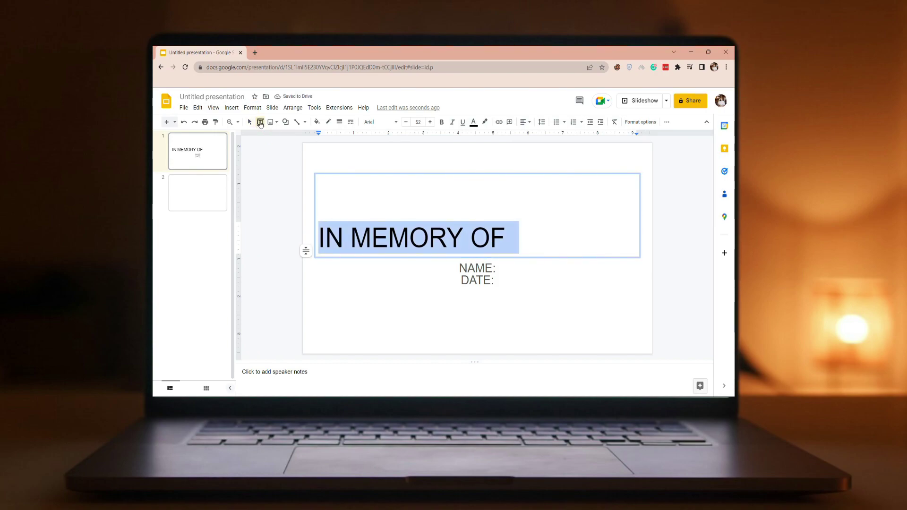
{"action": "left_click", "coordinate": [344, 238]}
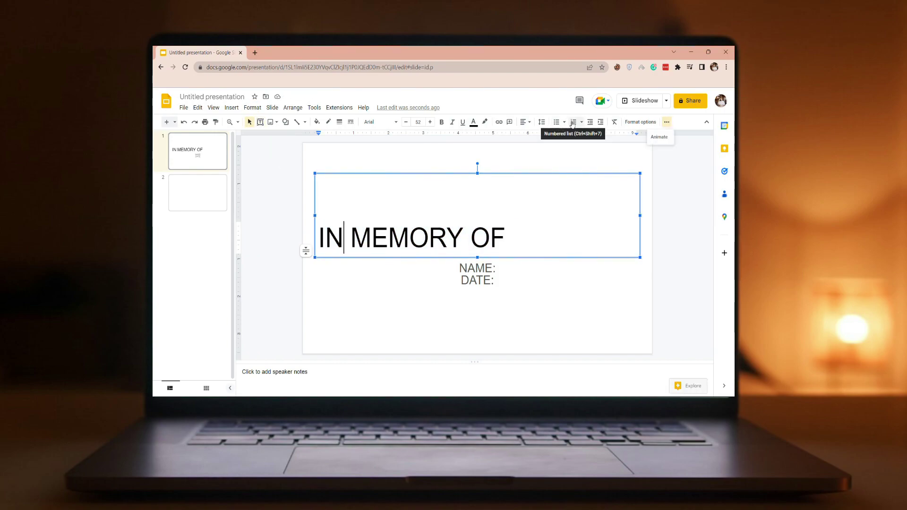
{"action": "left_click", "coordinate": [541, 122]}
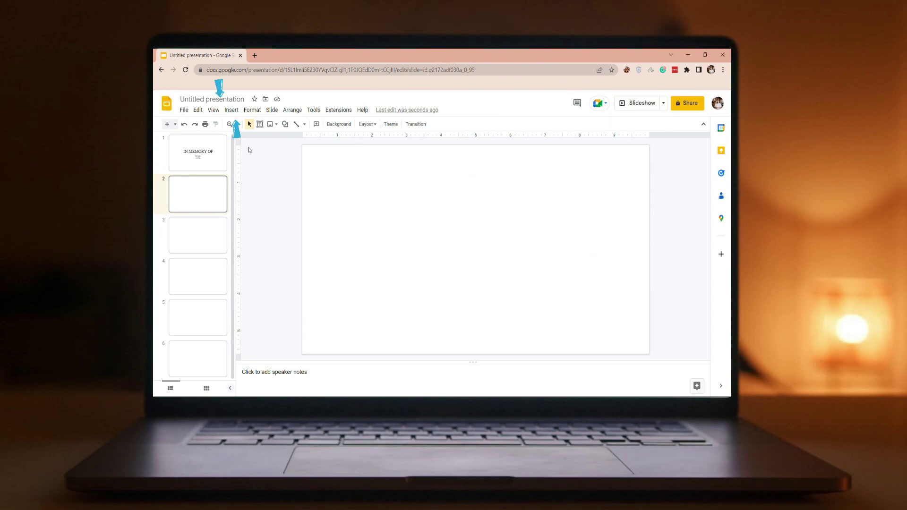
Step: Upload all photos from the Memories folder onto slide 2 and nudge the top one
{"action": "left_click", "coordinate": [230, 111]}
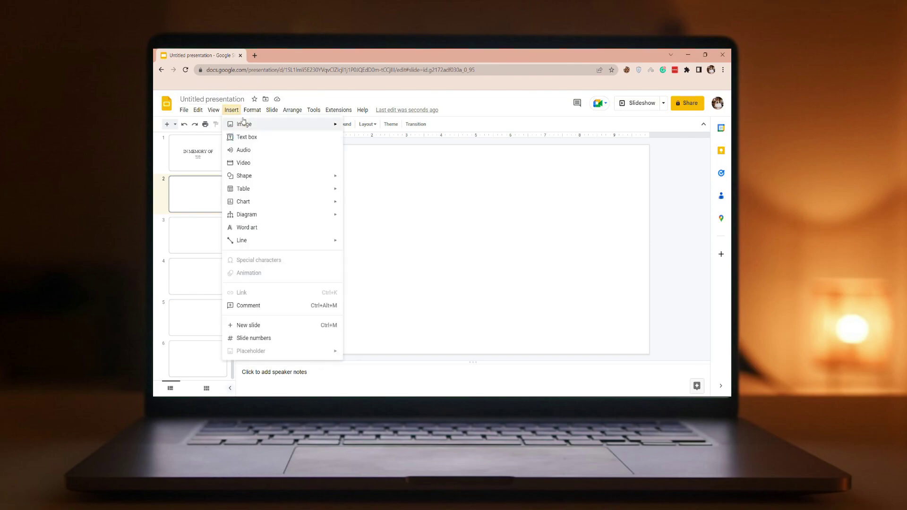
{"action": "mouse_move", "coordinate": [287, 129]}
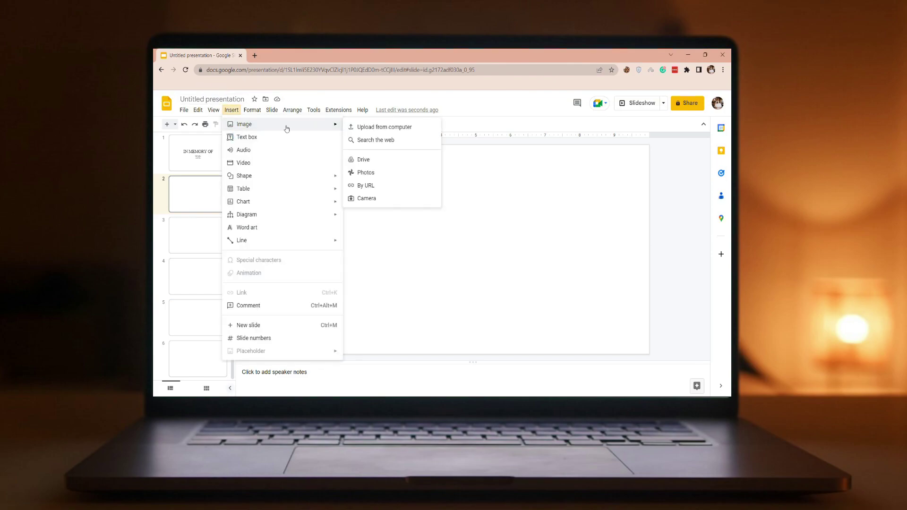
{"action": "left_click", "coordinate": [388, 128]}
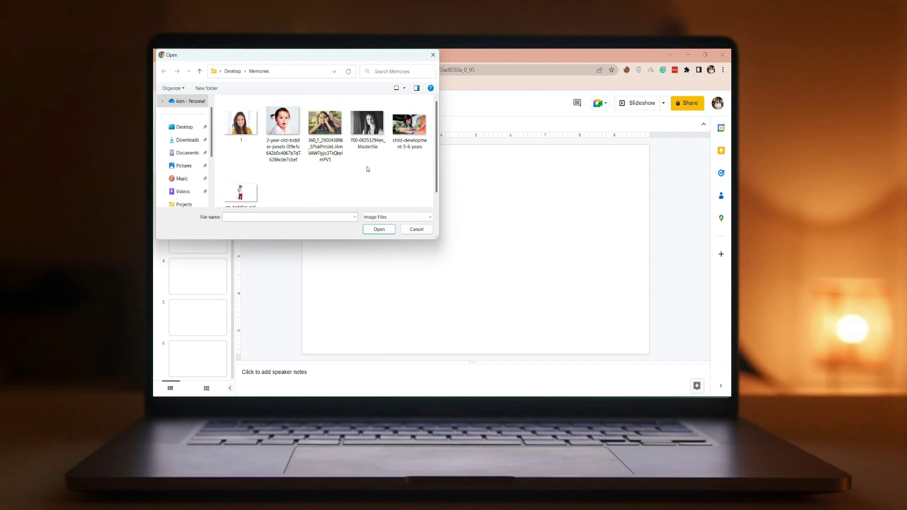
{"action": "key", "text": "ctrl+a"}
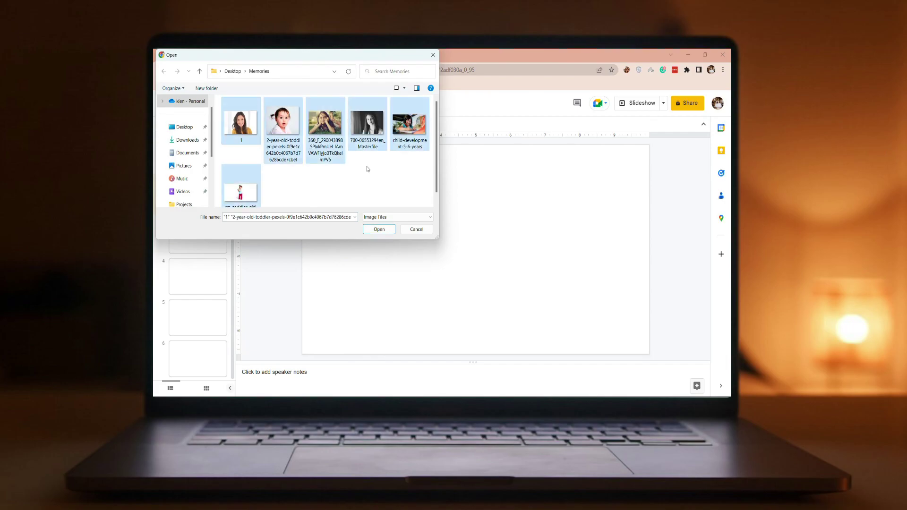
{"action": "left_click", "coordinate": [378, 229]}
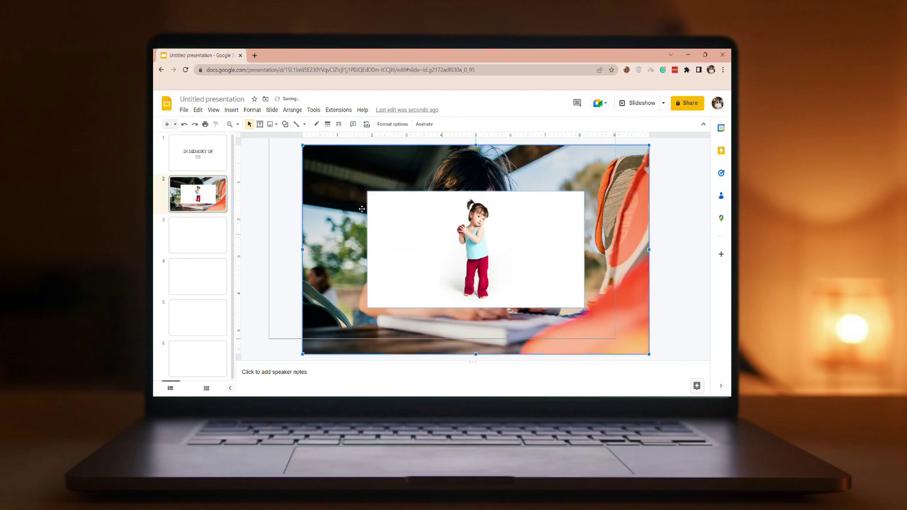
{"action": "left_click_drag", "start_coordinate": [391, 223], "coordinate": [400, 233]}
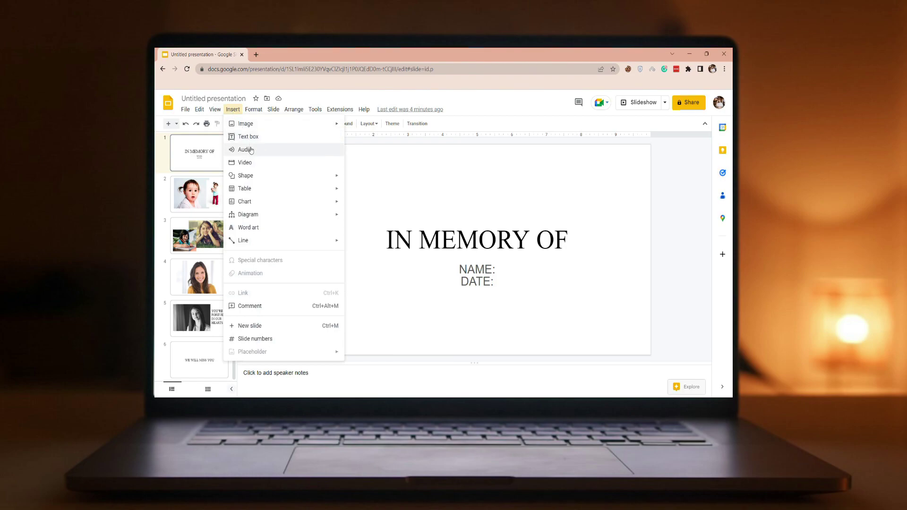
{"action": "mouse_move", "coordinate": [262, 194]}
{"action": "left_click", "coordinate": [233, 109]}
{"action": "left_click", "coordinate": [233, 109]}
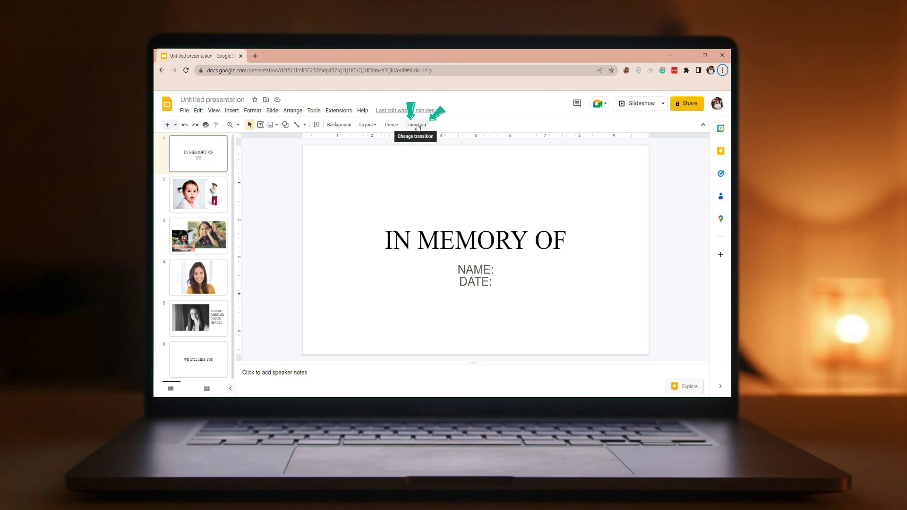
Step: Choose a slide transition in the Motion panel and apply it to all slides
{"action": "left_click", "coordinate": [415, 125]}
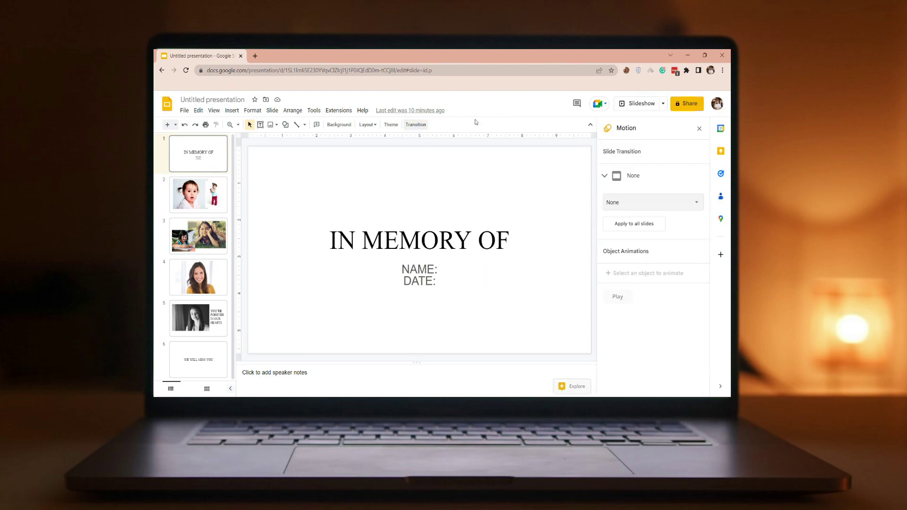
{"action": "left_click", "coordinate": [623, 206]}
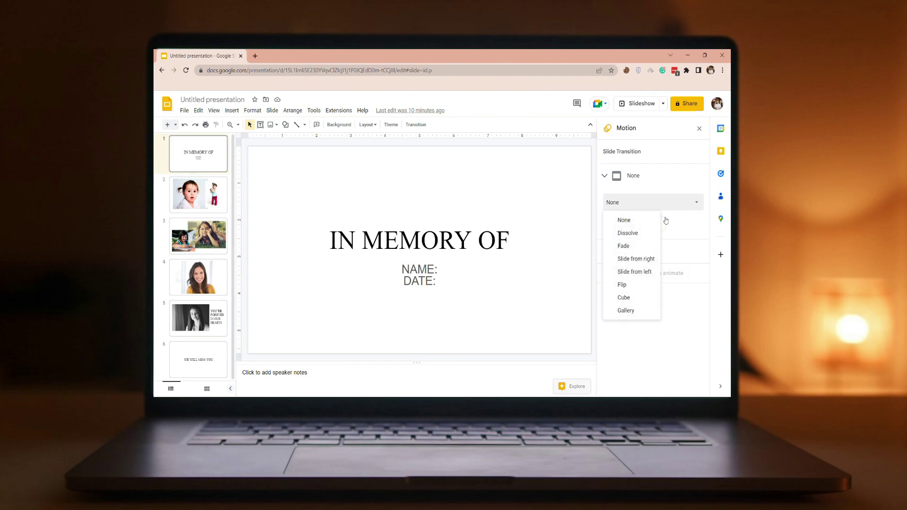
{"action": "left_click", "coordinate": [691, 221]}
{"action": "left_click", "coordinate": [647, 229]}
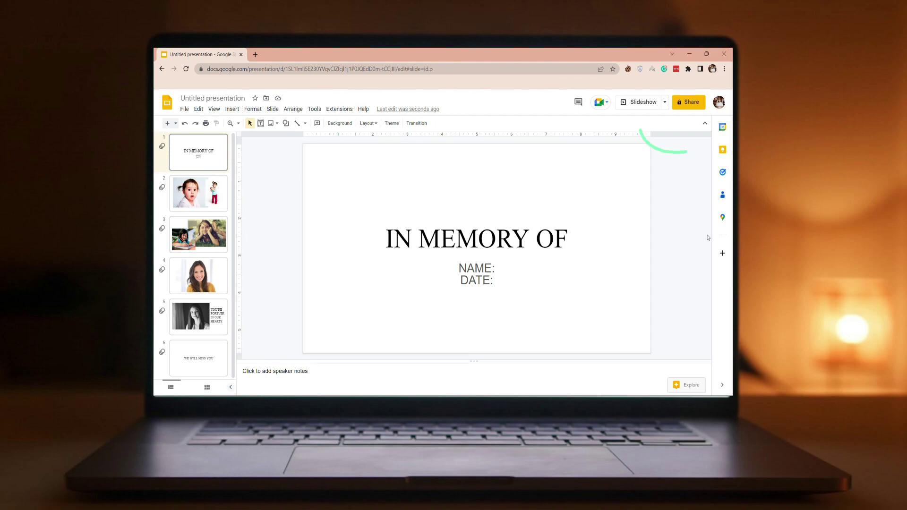
Step: Play the slideshow from the title slide and advance through to slide 4
{"action": "left_click", "coordinate": [644, 102]}
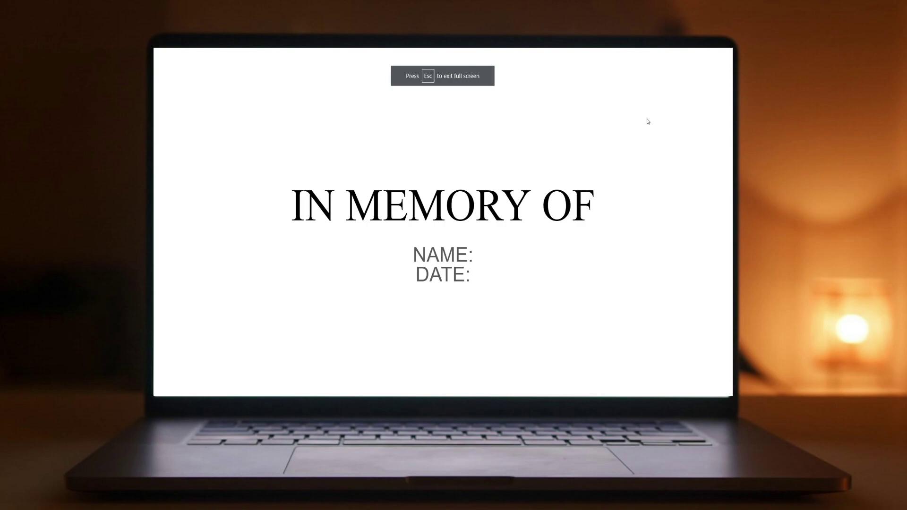
{"action": "left_click", "coordinate": [648, 122]}
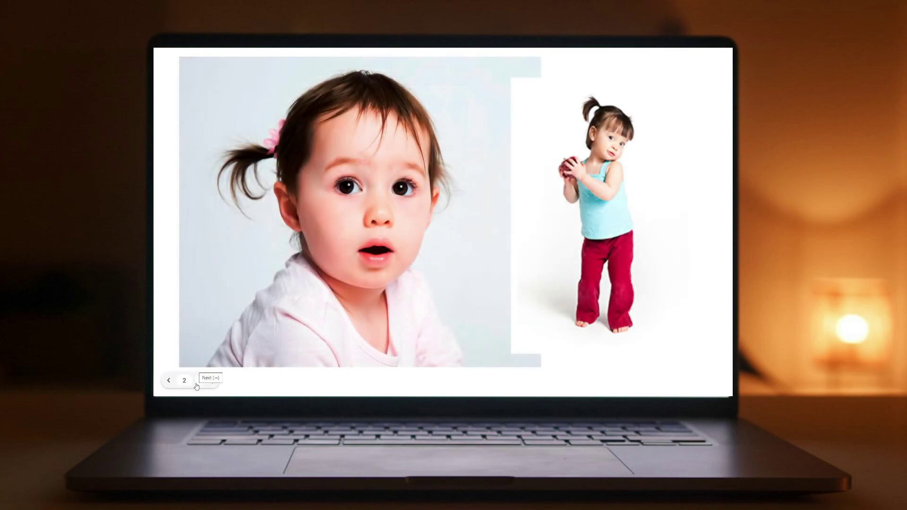
{"action": "left_click", "coordinate": [197, 386]}
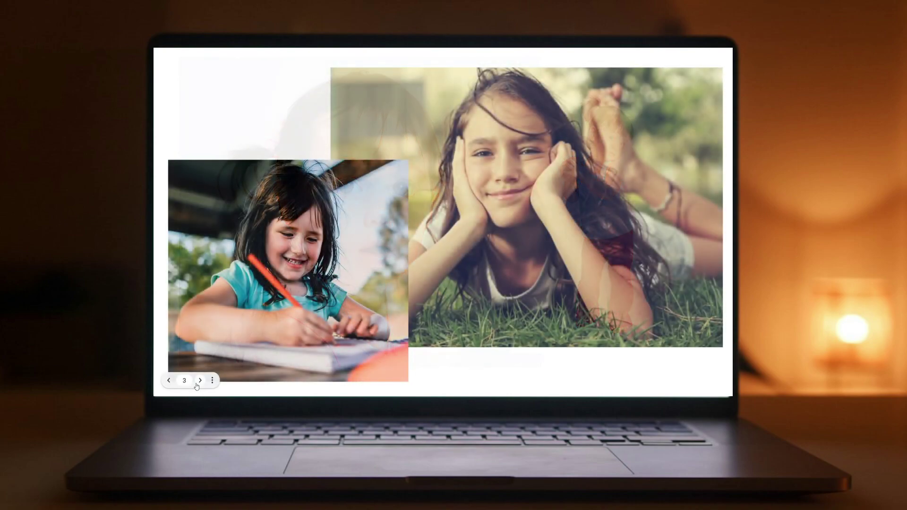
{"action": "left_click", "coordinate": [197, 386]}
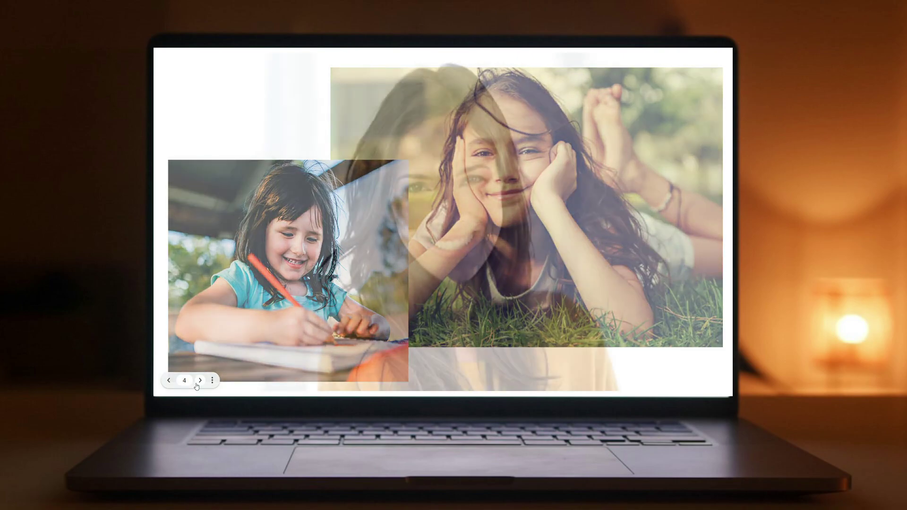